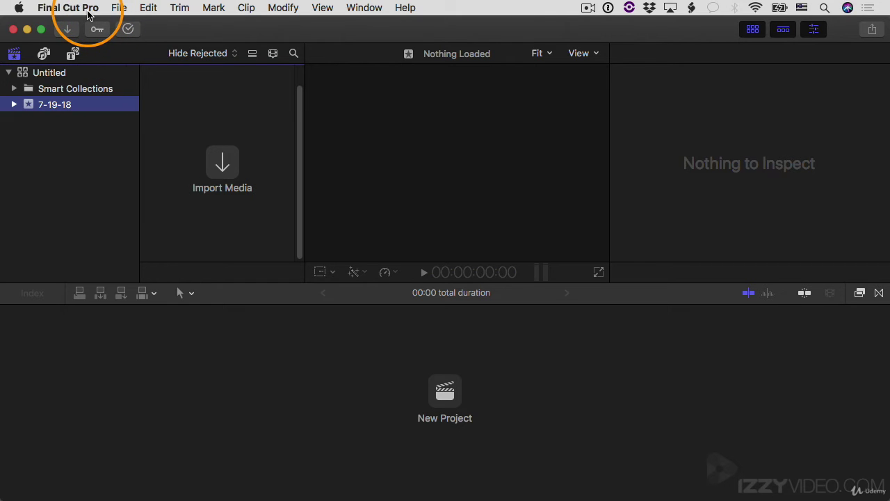
Check the About Final Cut Pro window showing version 10.4.3, close it, and reopen the Final Cut Pro menu
click(86, 8)
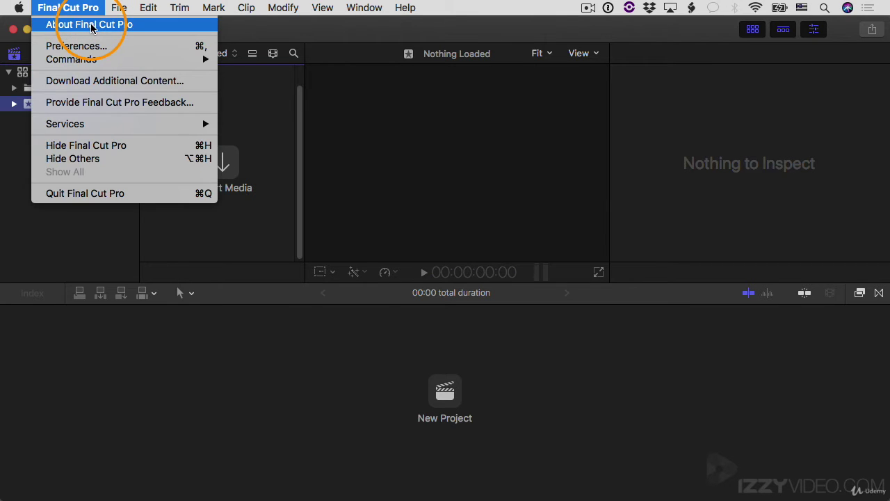
click(91, 25)
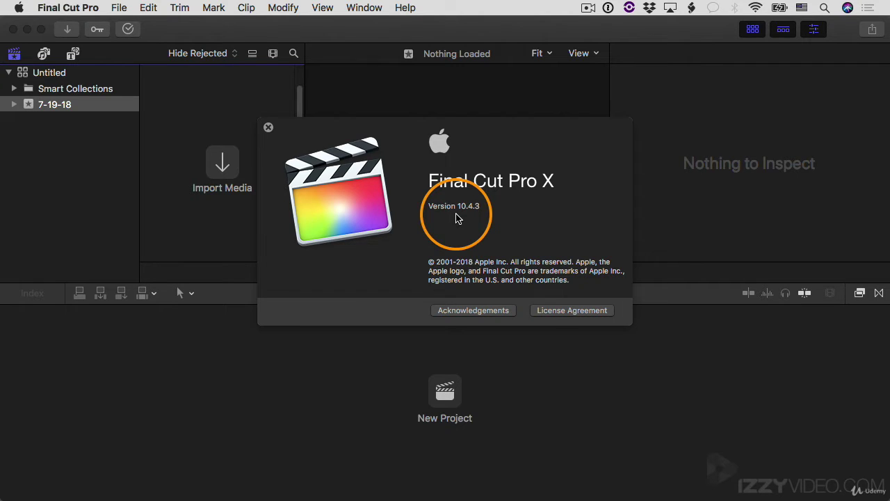
click(268, 128)
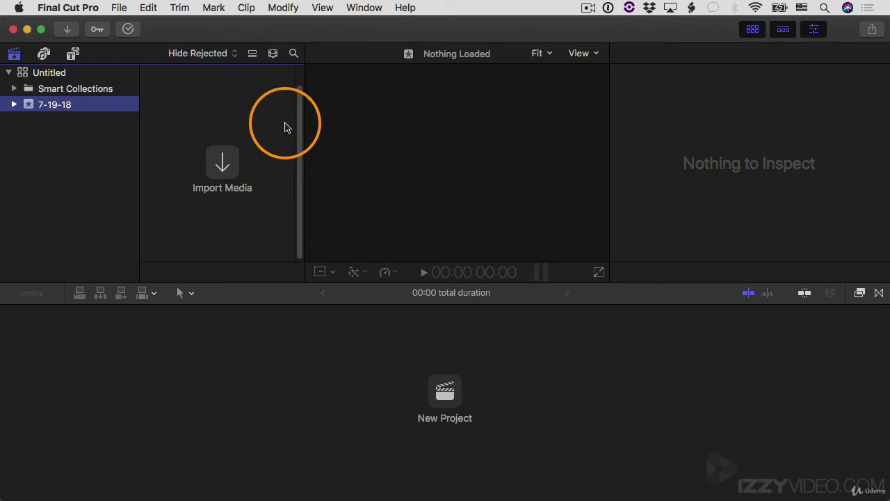
click(75, 7)
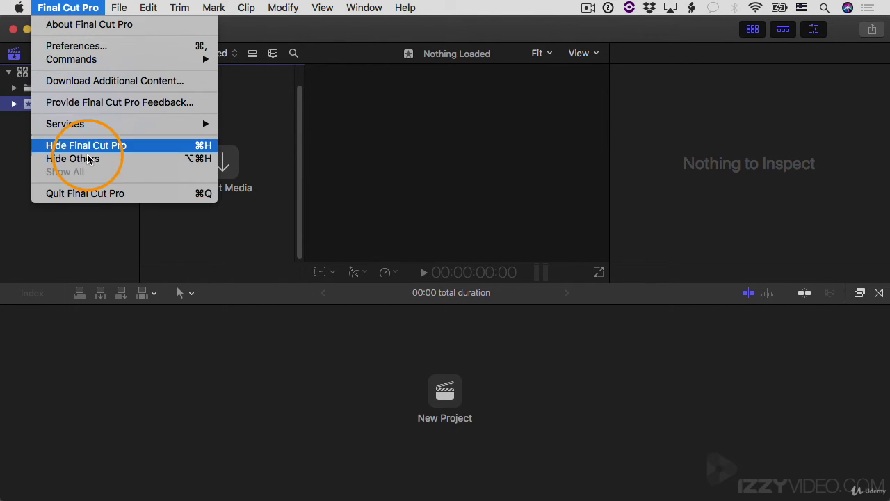
Hide Final Cut Pro and show the Downloads folder in a new Finder window
key(Escape)
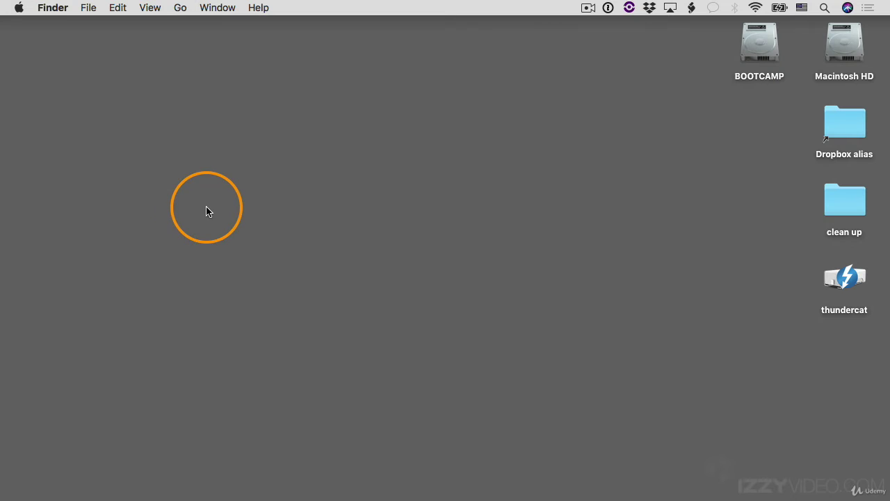
click(88, 8)
click(98, 27)
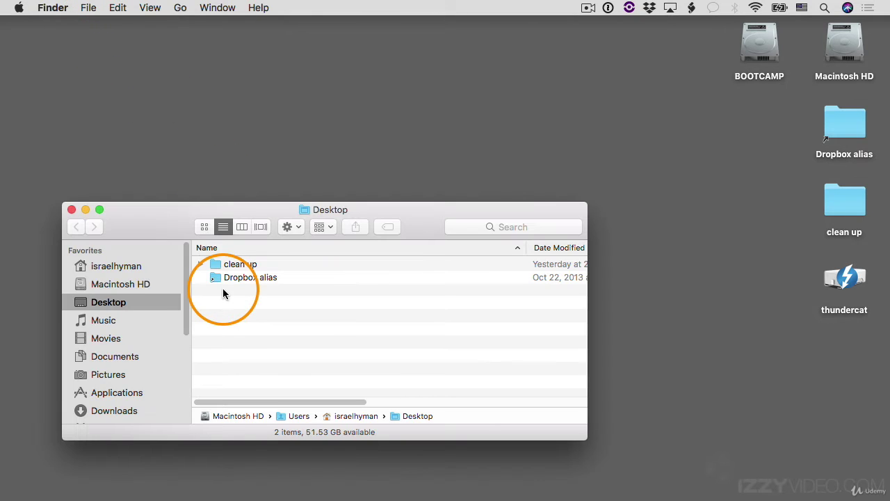
click(130, 411)
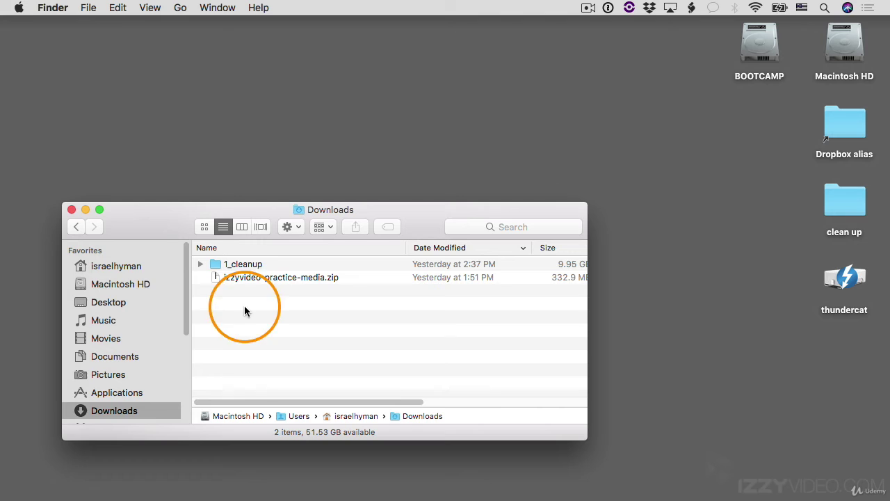
Move izzyvideo-practice-media.zip from Downloads onto the desktop and close the window
click(218, 277)
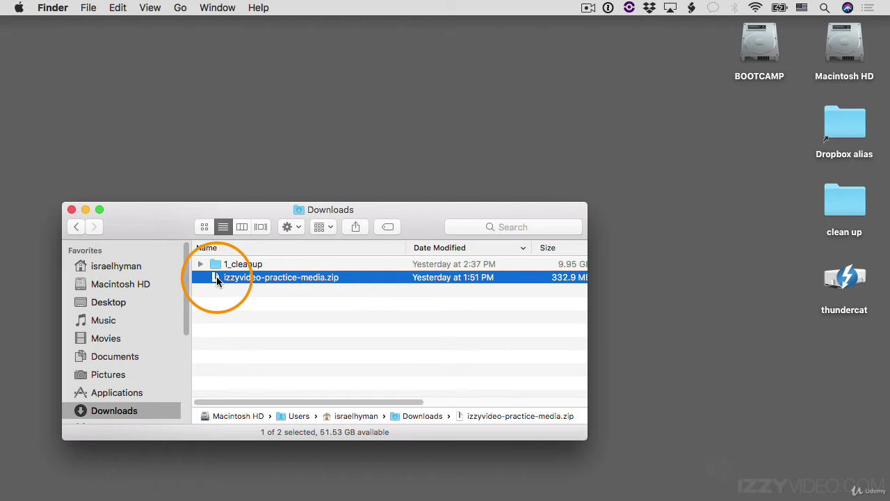
drag(217, 276, 293, 113)
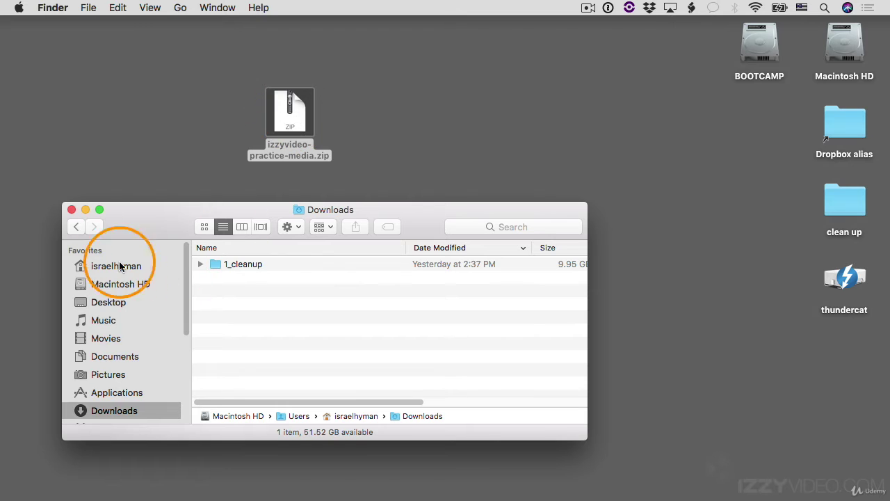
click(71, 210)
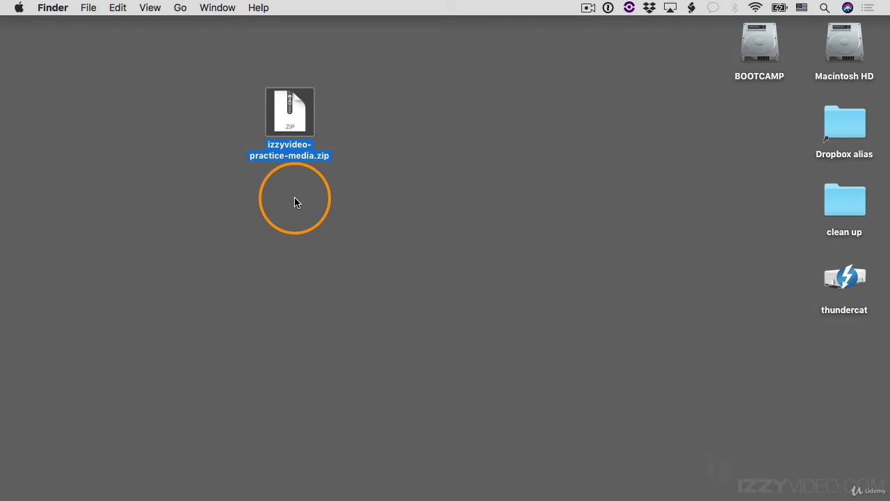
Expand izzyvideo-practice-media.zip, set the extracted folder beside it, and review its 22 files
double_click(296, 123)
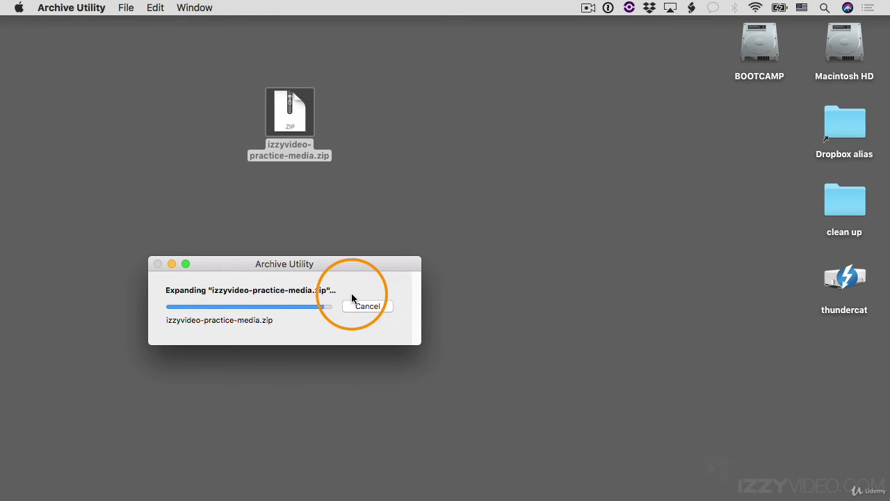
drag(314, 133, 458, 165)
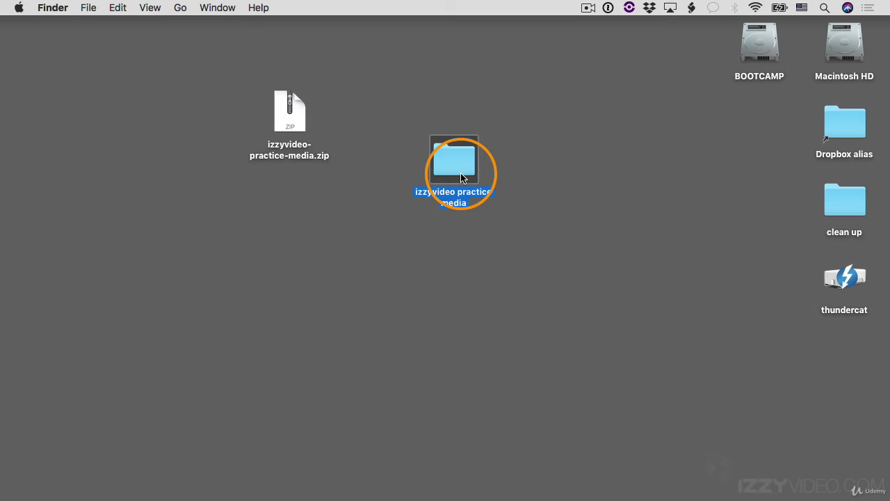
double_click(458, 162)
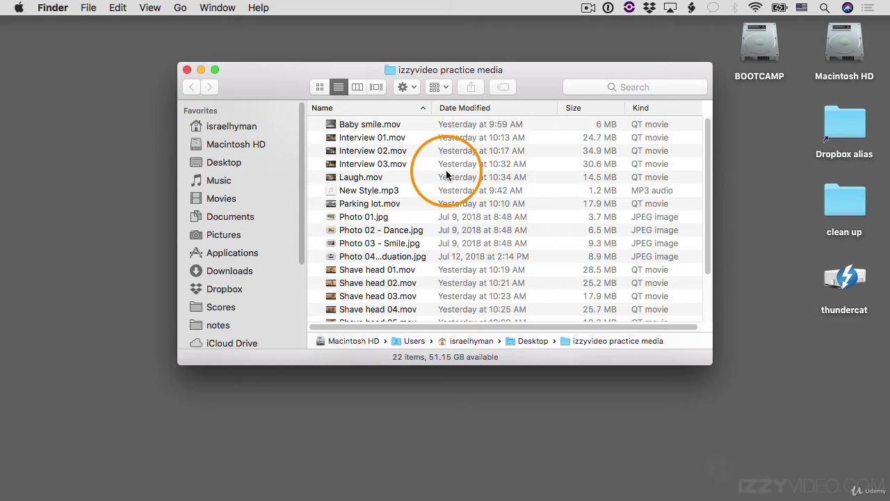
mouse_move(710, 136)
mouse_down()
mouse_move(717, 232)
mouse_move(710, 131)
mouse_up()
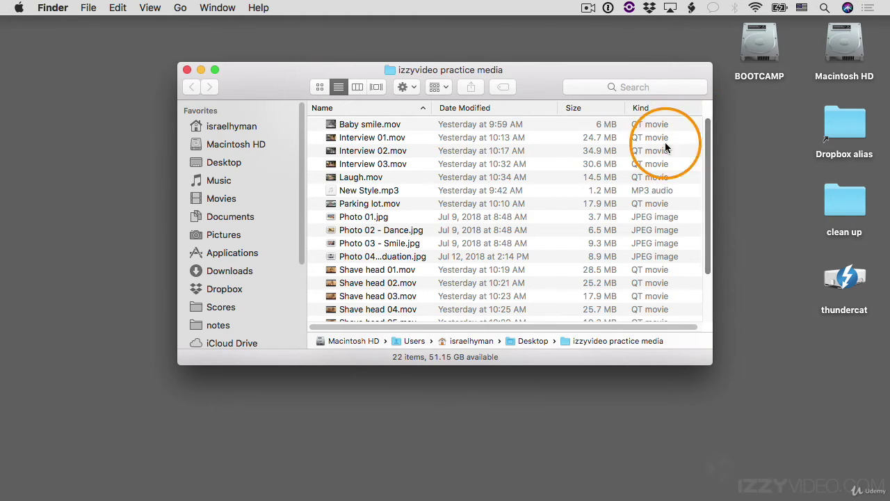
click(187, 70)
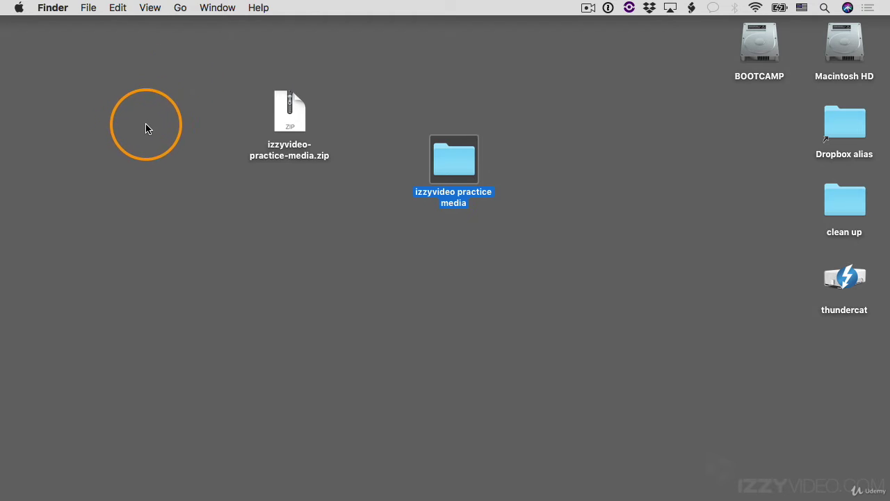
Relaunch Final Cut Pro from the Dock with Delete Preferences, then dismiss What's New
mouse_move(2, 248)
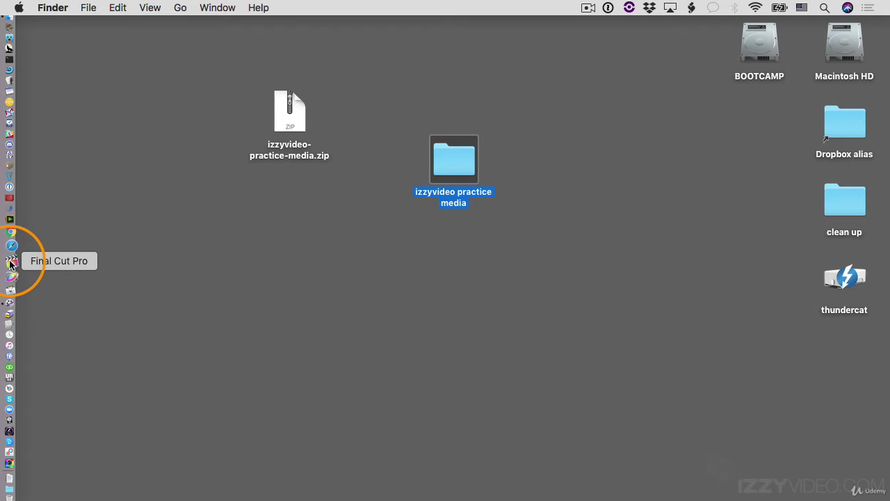
alt+super+click(10, 263)
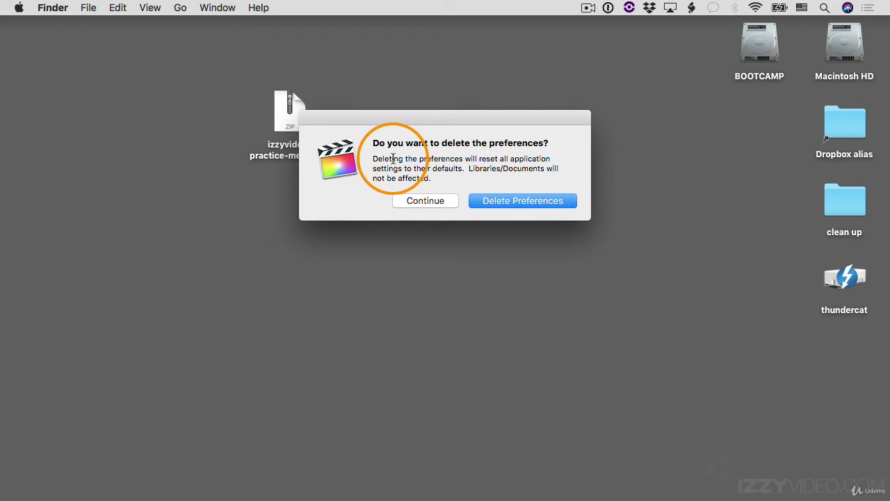
click(534, 203)
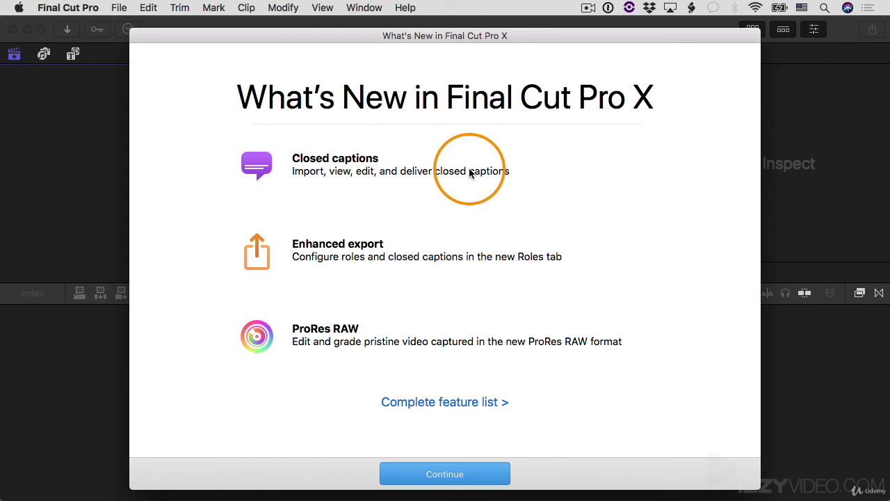
click(481, 473)
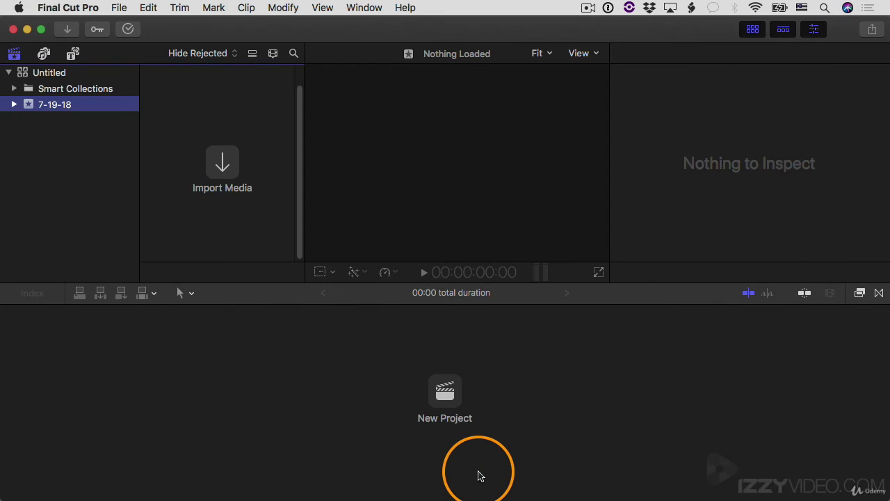
Minimize Final Cut Pro and move the desktop's VideoAppDiagnostics .tar.gz archive to the Trash
click(27, 30)
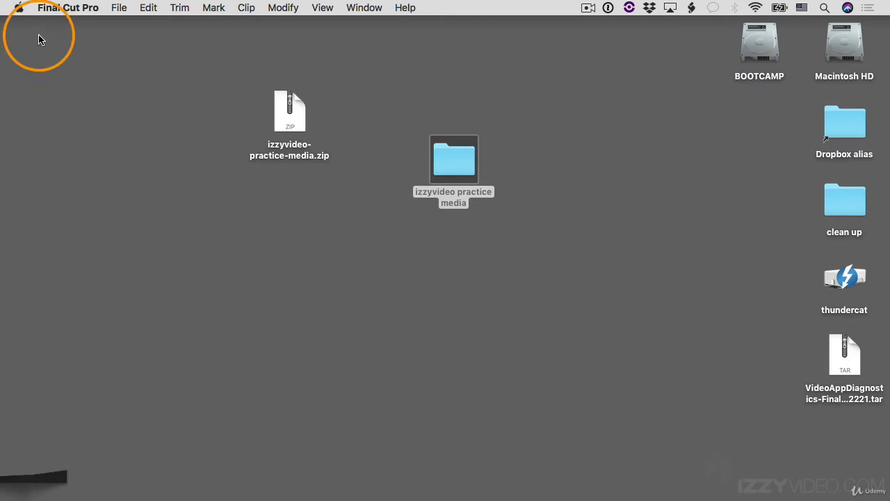
click(844, 357)
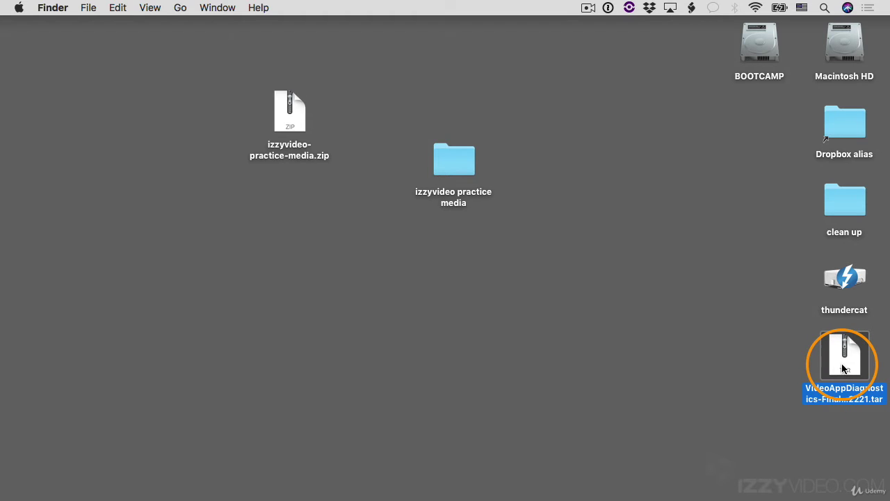
right_click(841, 357)
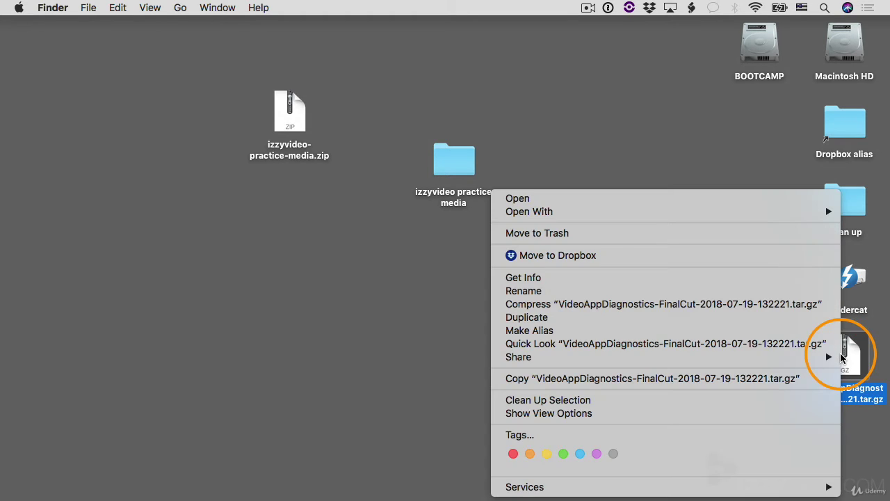
click(589, 233)
Launch Final Cut Pro, confirm General shows scroll bars Always, and close System Preferences
mouse_move(6, 424)
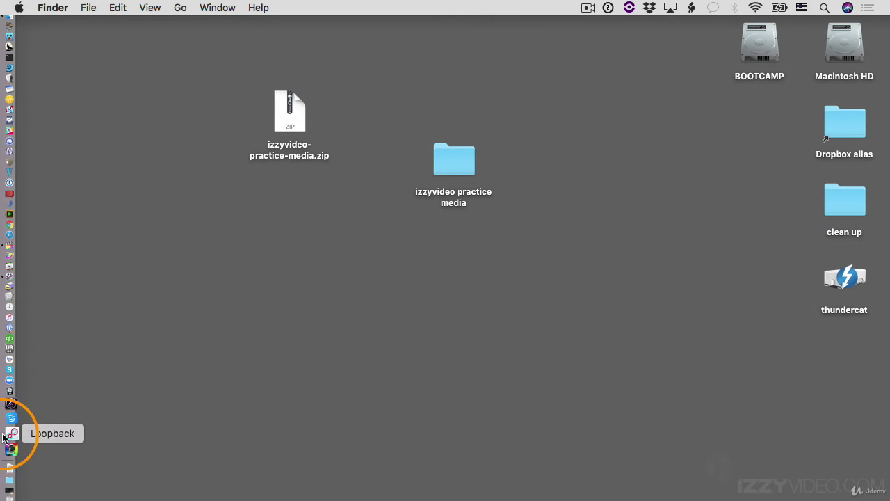
click(10, 478)
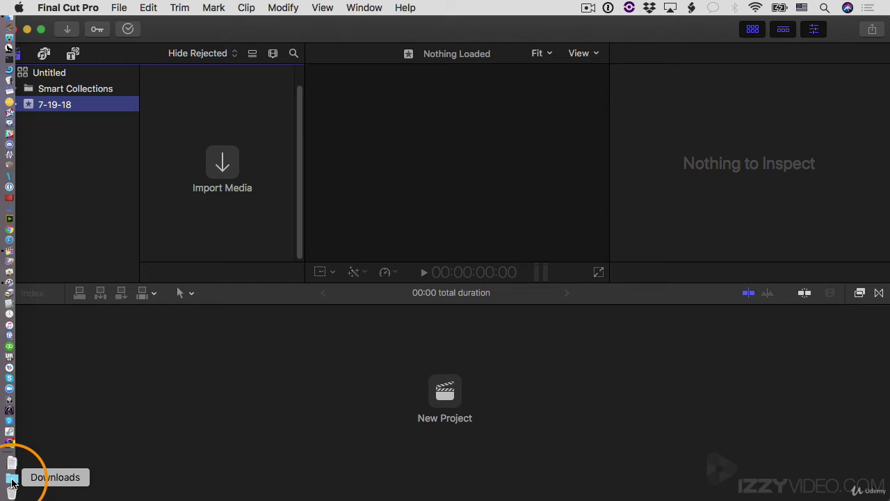
click(19, 7)
click(52, 46)
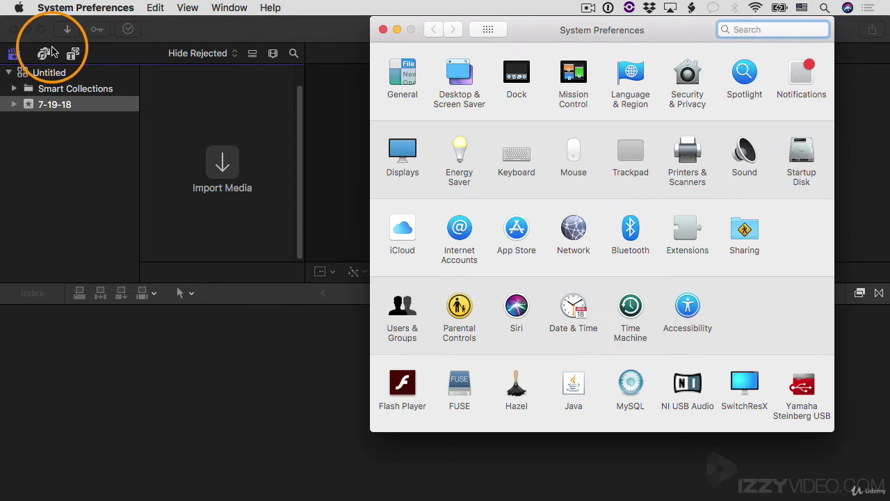
click(384, 73)
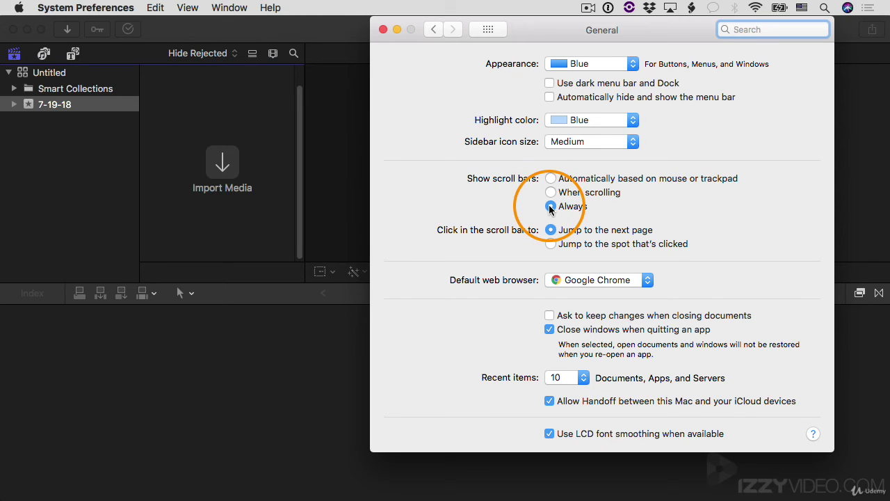
click(382, 29)
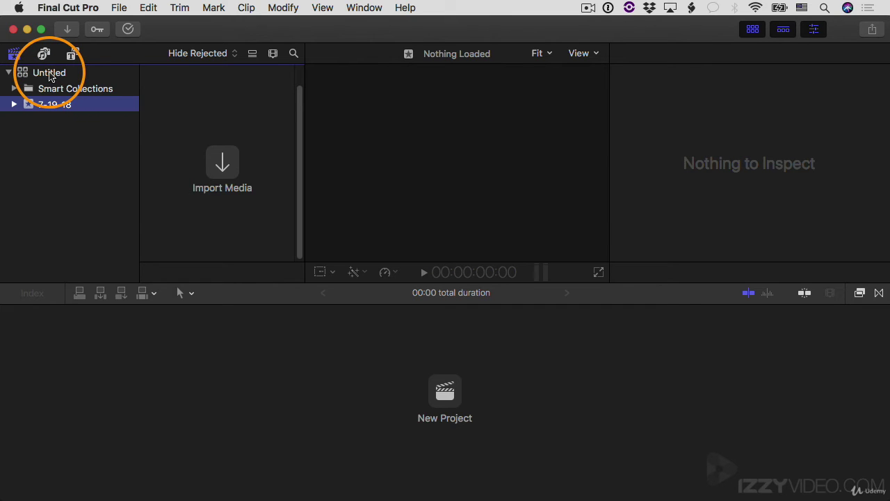
Close the Untitled library from its sidebar context menu
right_click(50, 76)
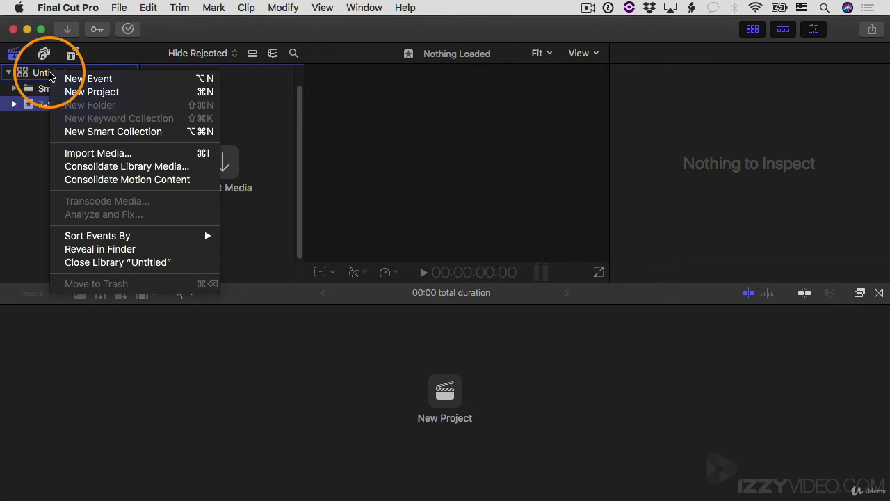
click(99, 263)
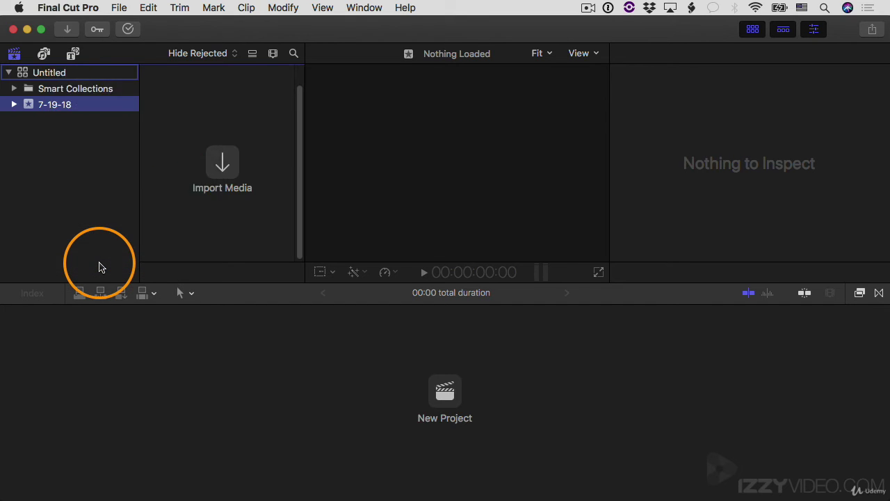
Start a new library named 'Story of her hair library'
click(119, 8)
mouse_move(130, 24)
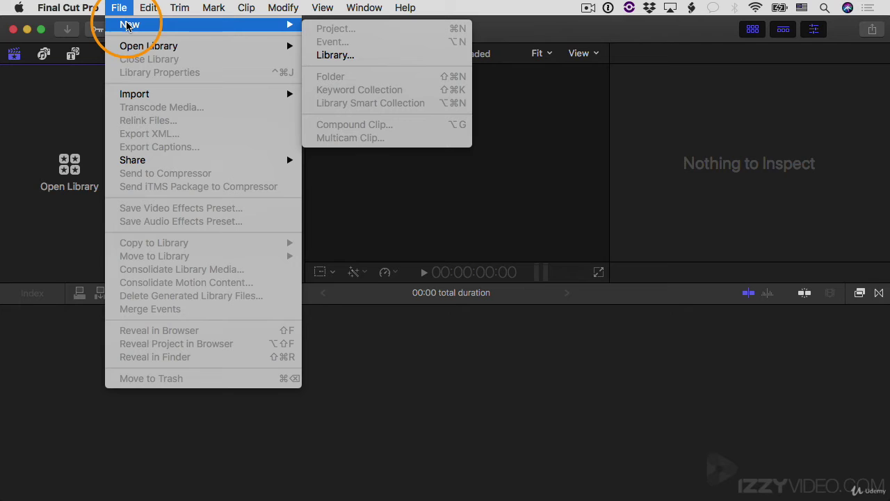
click(327, 55)
text(Stor)
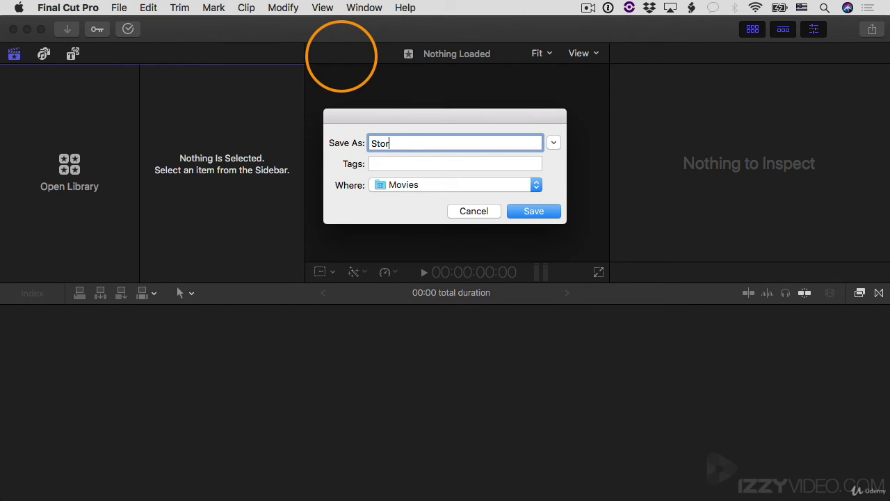
text(y of her hair library)
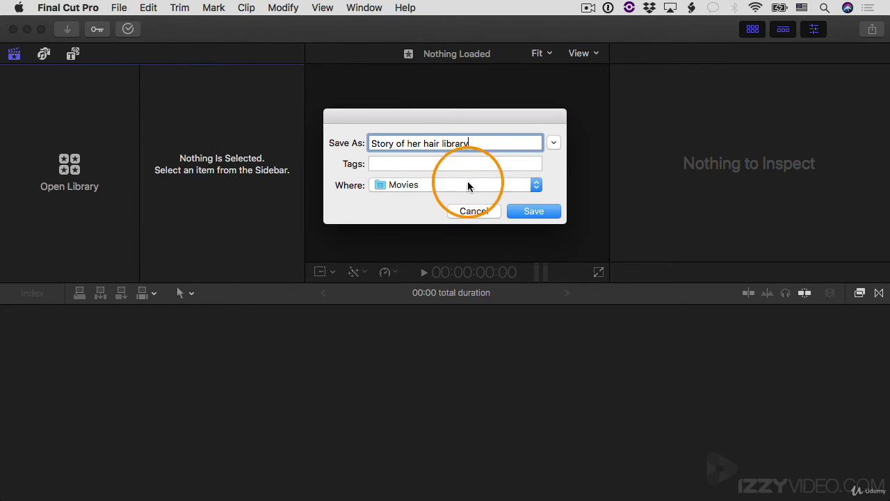
Save the library in a new 'Story of her hair project' folder on the Desktop
click(553, 143)
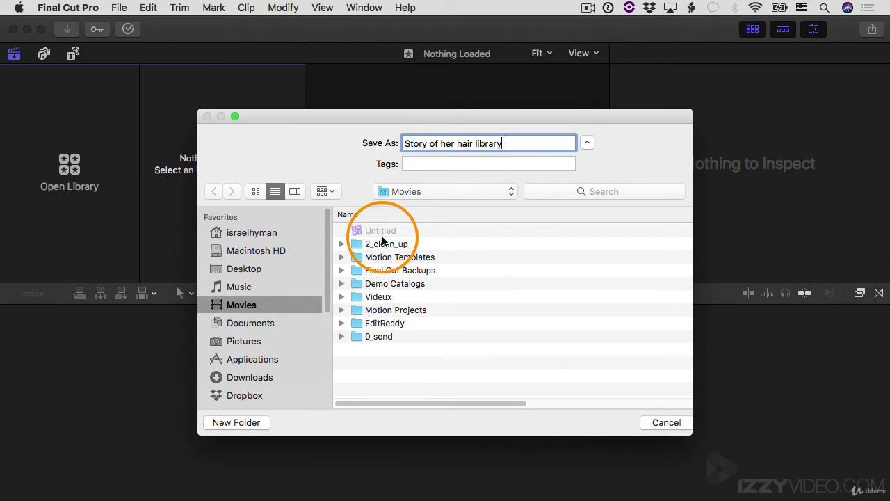
click(242, 269)
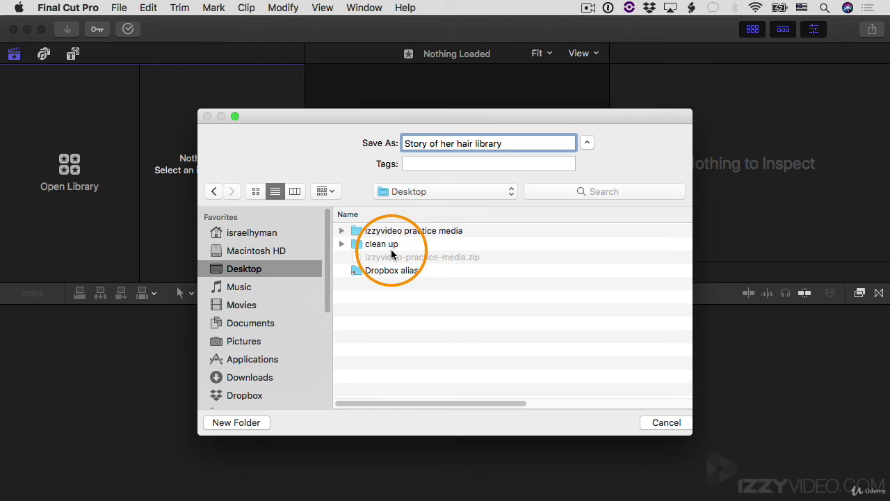
click(252, 426)
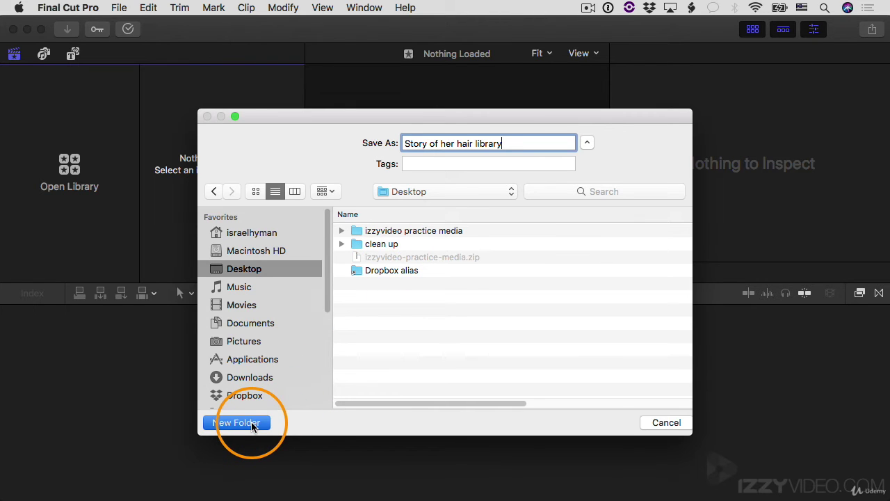
text(Stpor)
key(BackSpace)
key(BackSpace)
key(BackSpace)
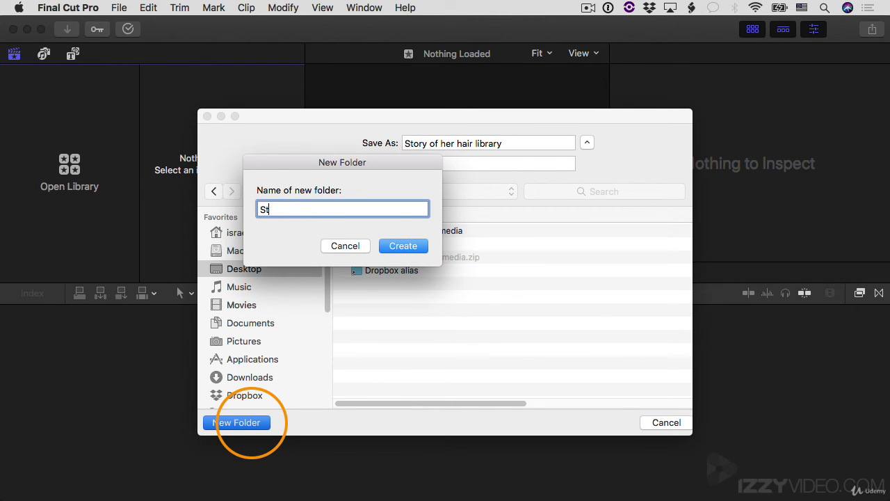
text(ory of her hair project)
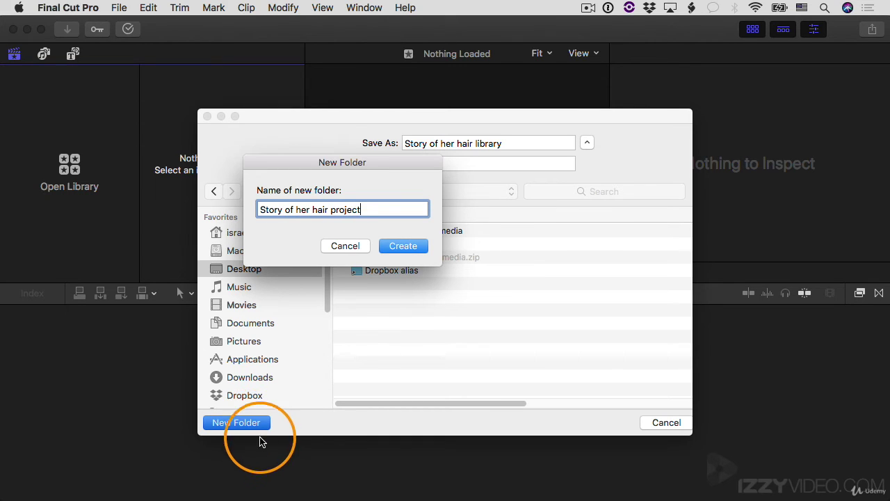
click(402, 245)
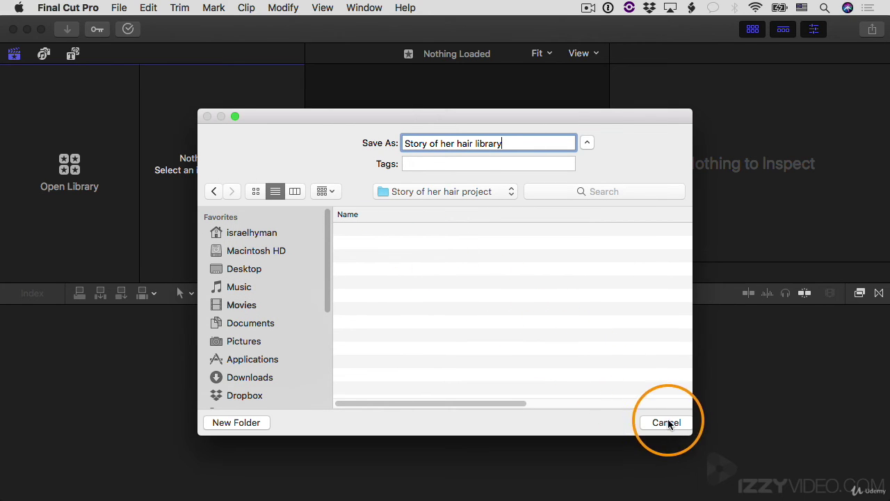
drag(692, 436, 705, 436)
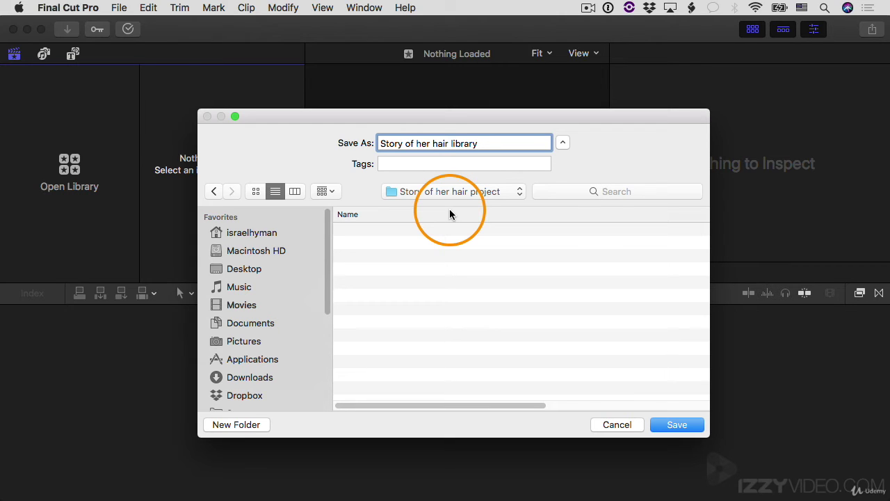
click(676, 424)
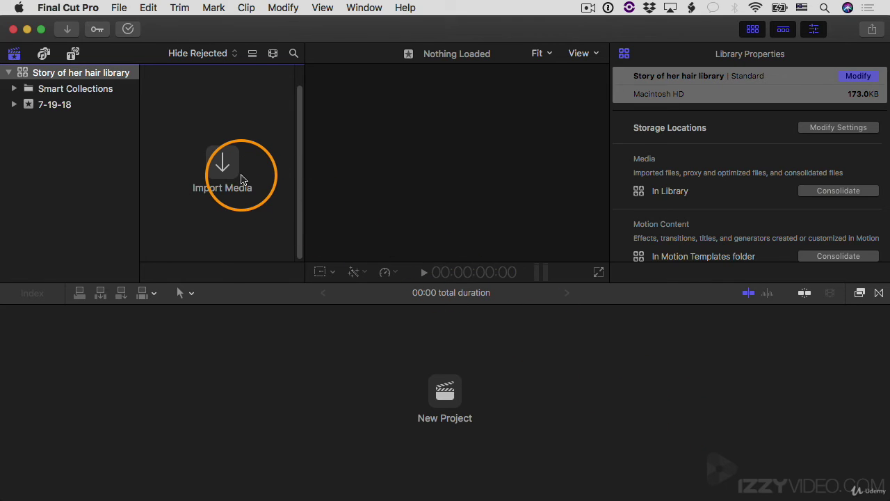
Turn off Finder-tag and folder-name keyword options in Import preferences, then close Preferences
click(52, 7)
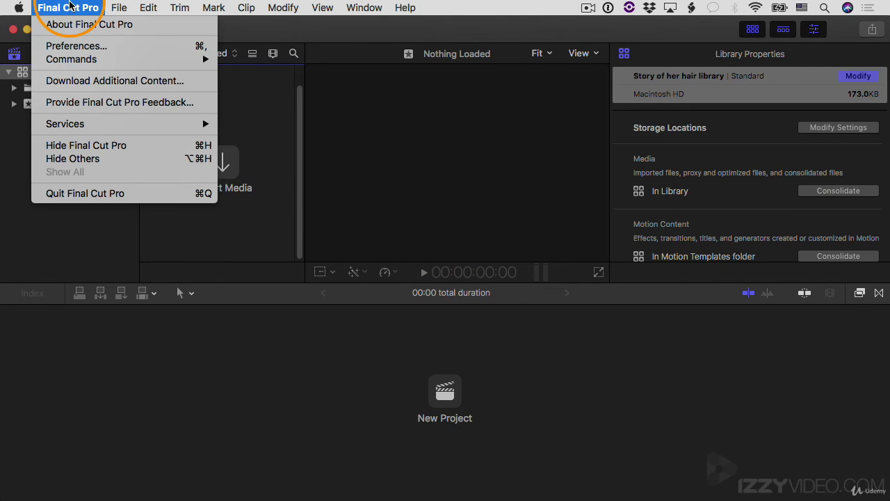
click(74, 46)
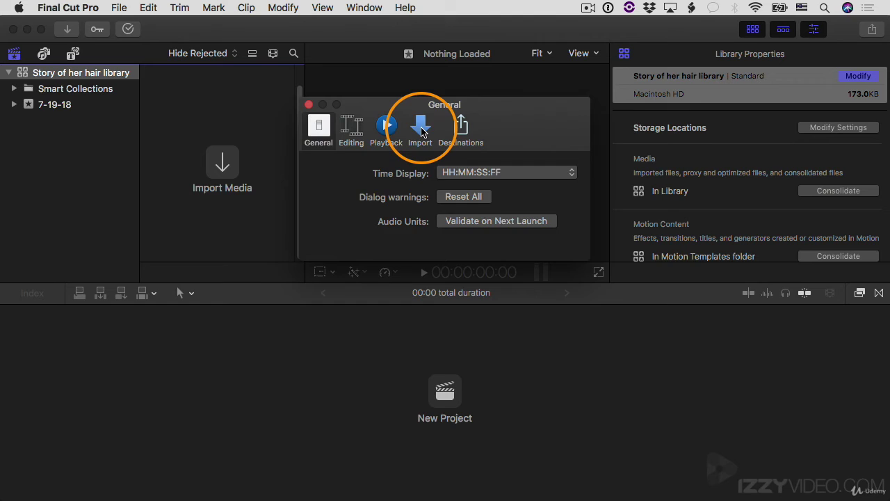
click(421, 131)
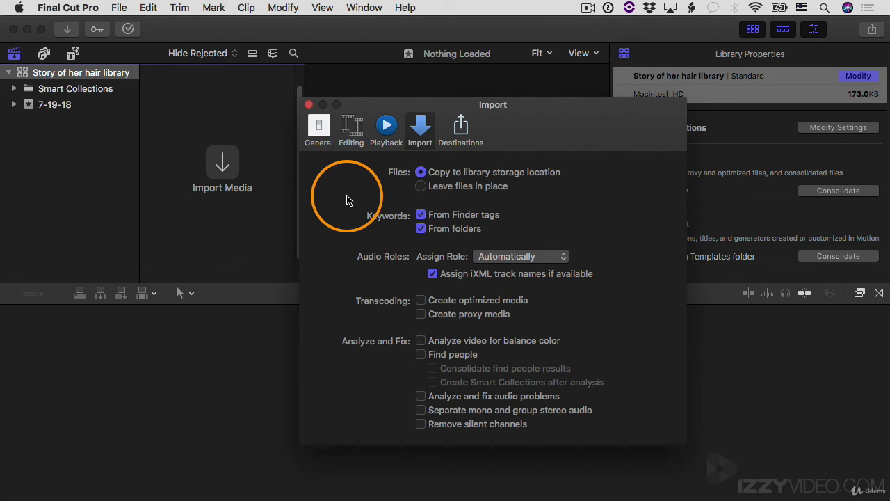
click(420, 215)
click(420, 229)
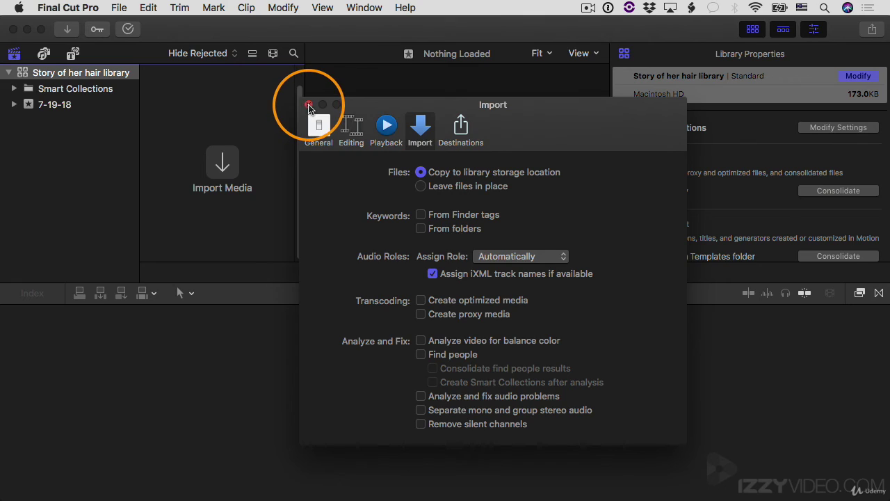
click(309, 105)
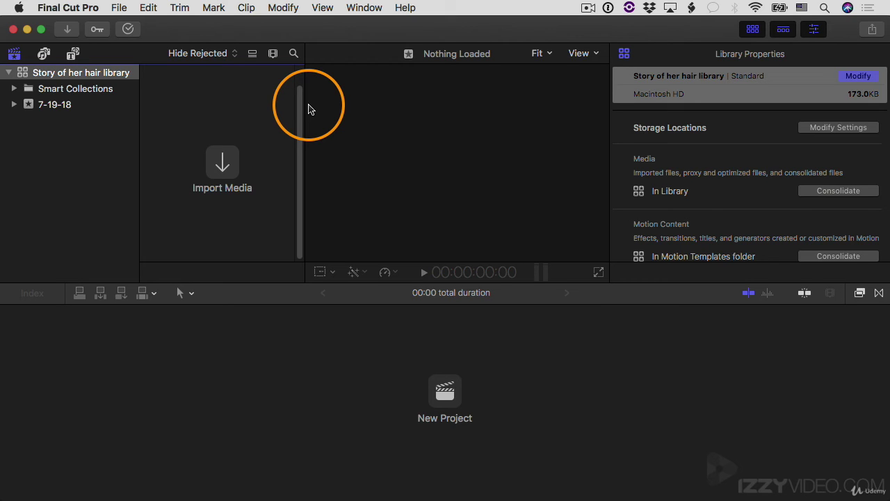
Switch to Finder and open a new Finder window
key(super+Tab)
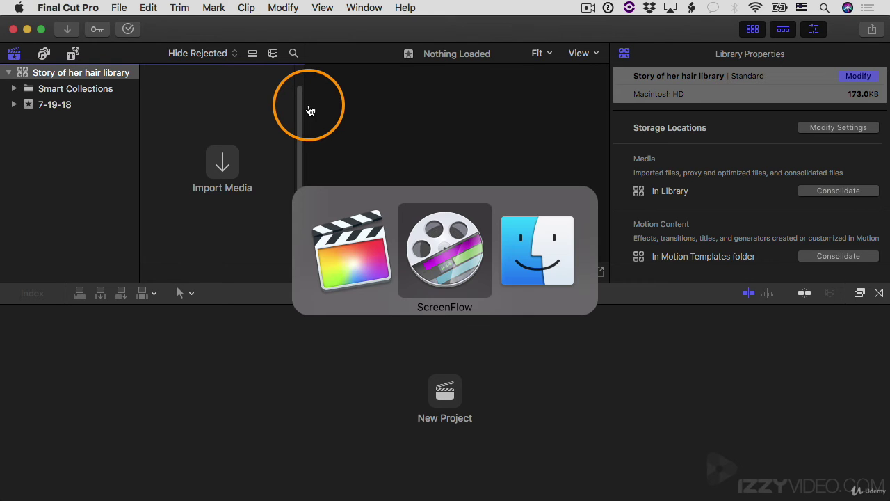
click(538, 258)
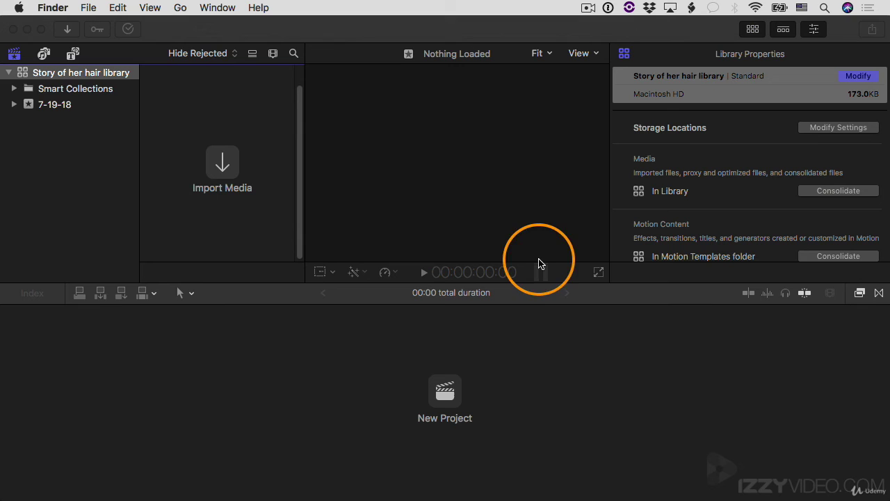
click(88, 7)
click(430, 201)
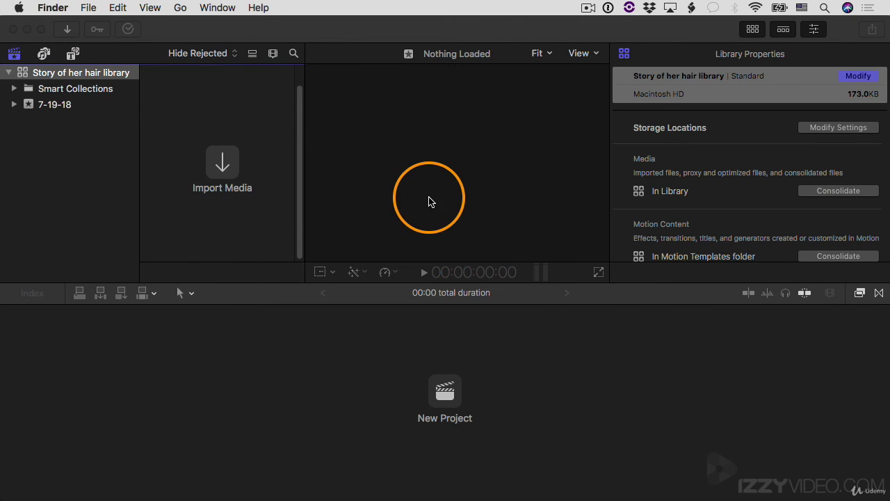
key(super+n)
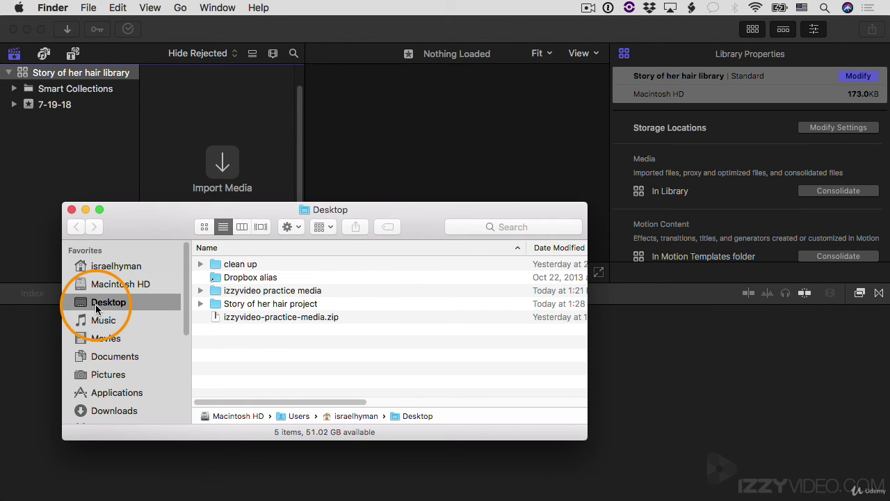
Drag the izzyvideo practice media folder onto the 7-19-18 event, importing 22 items
click(217, 290)
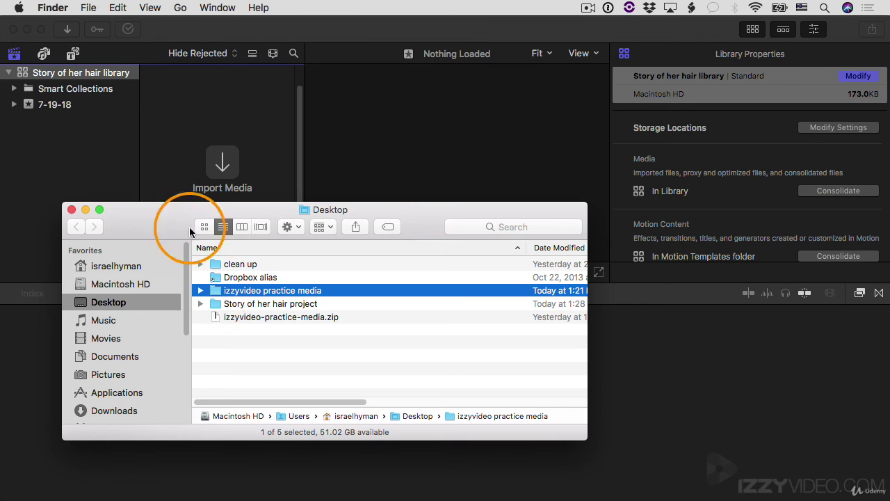
drag(190, 226, 384, 232)
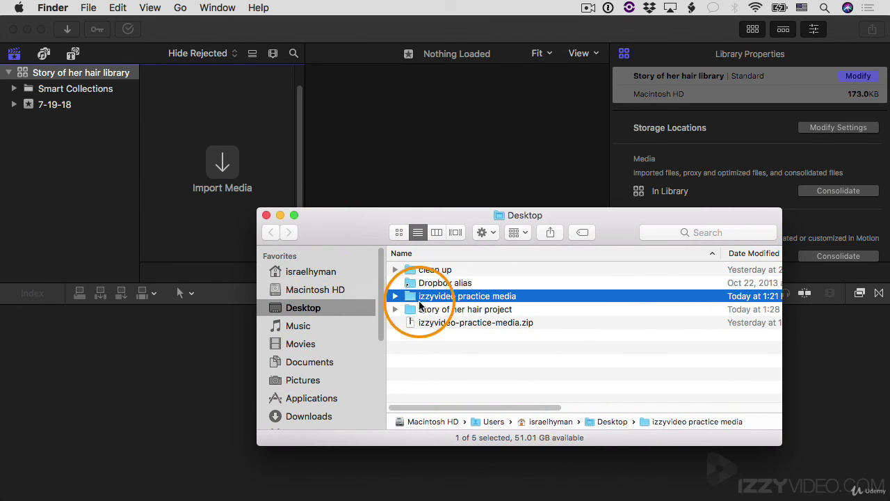
drag(420, 297, 50, 109)
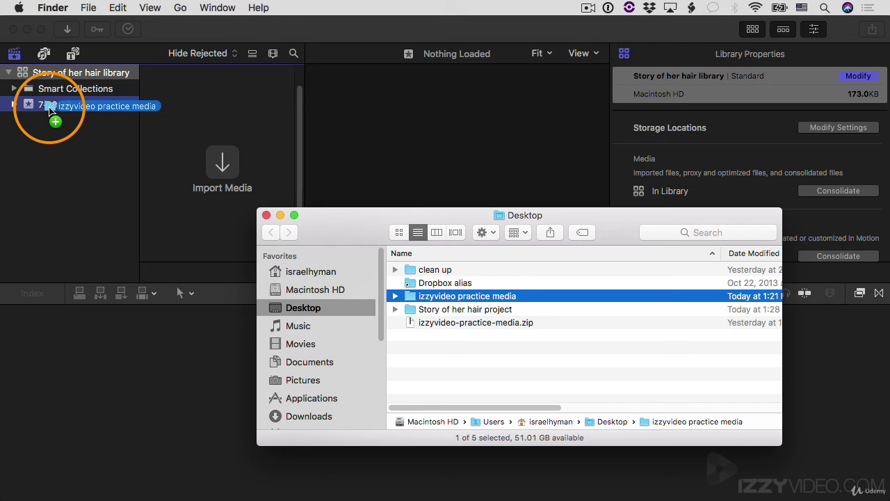
drag(50, 109, 40, 107)
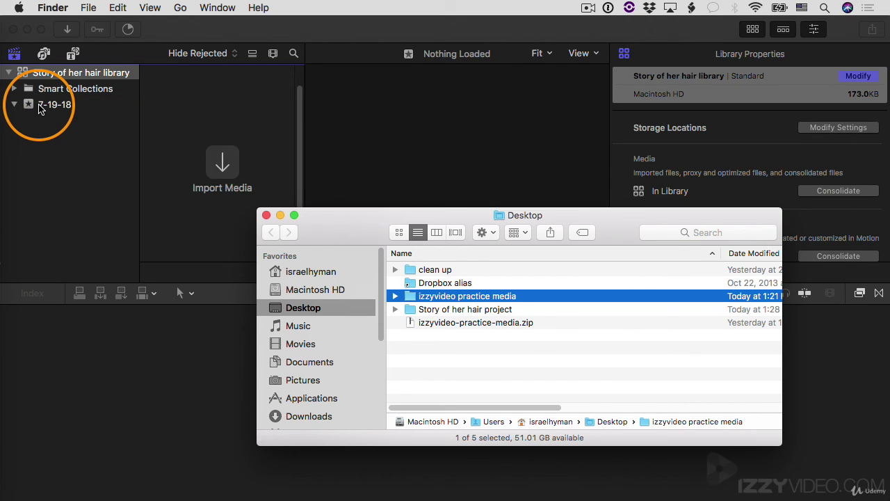
click(137, 37)
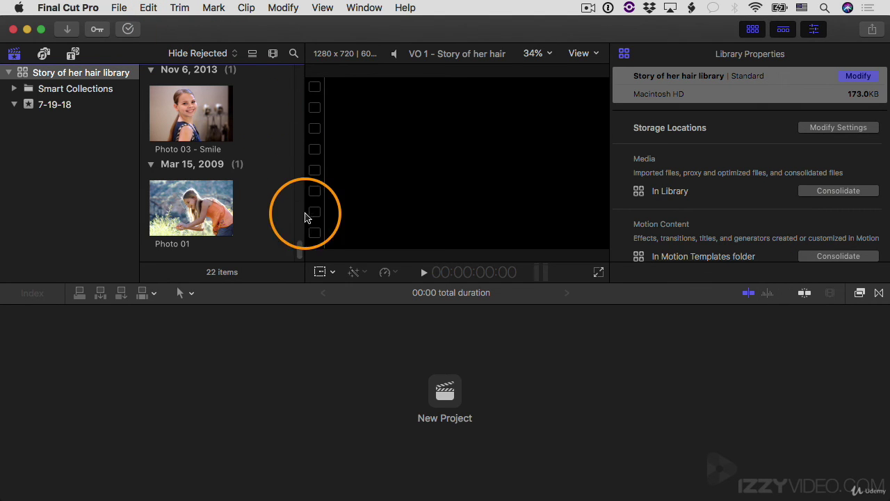
Rename the 7-19-18 event holding the 22 imported clips to 'Media'
mouse_move(302, 249)
mouse_down()
mouse_move(292, 109)
mouse_move(302, 74)
mouse_move(302, 260)
mouse_up()
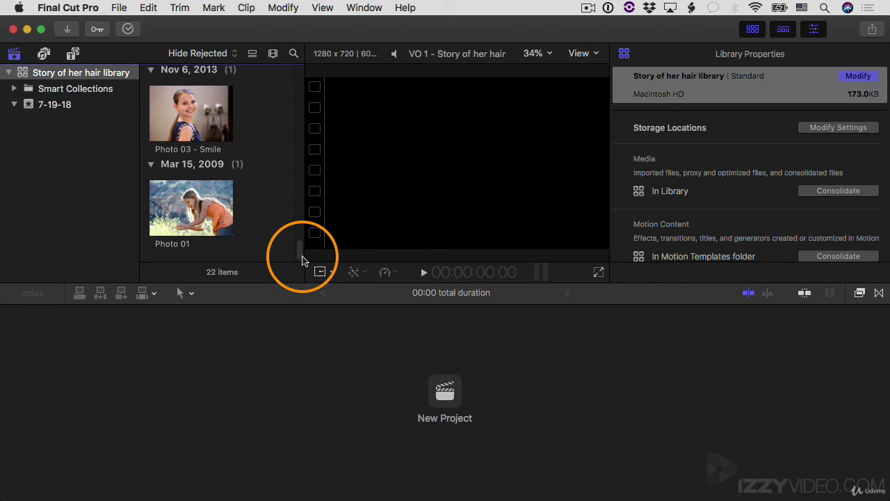
click(61, 109)
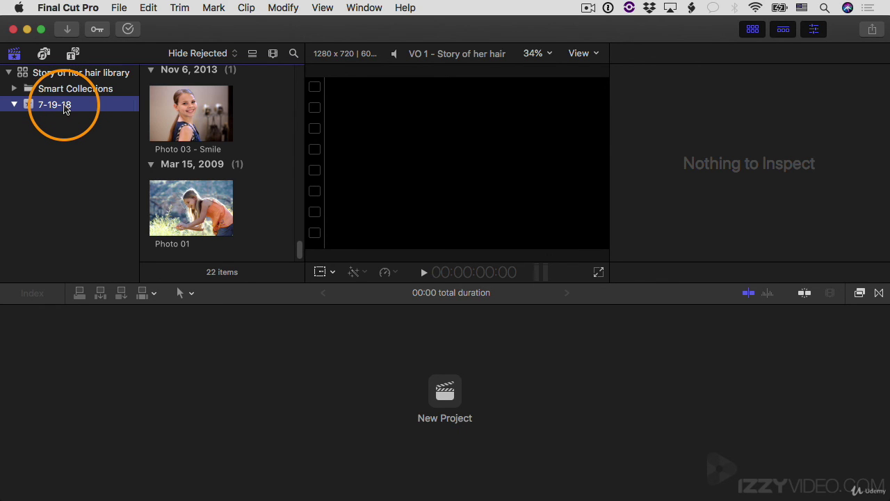
click(64, 109)
text(M)
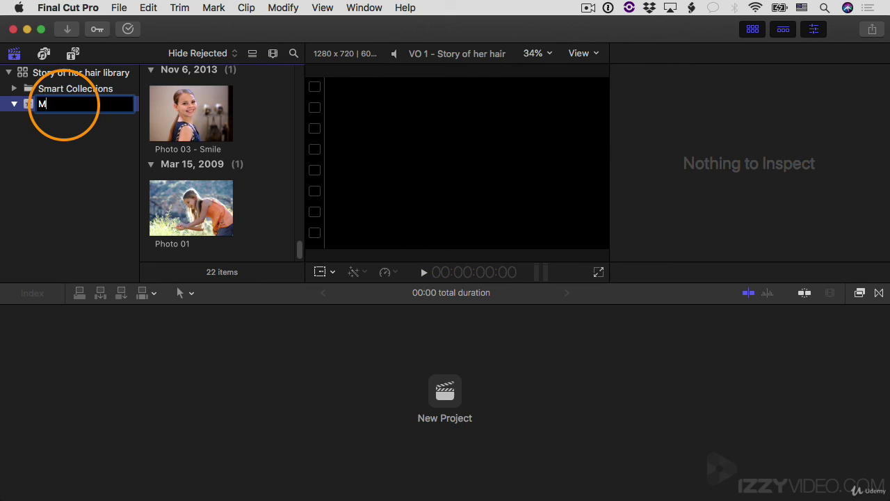
text(edia)
key(Return)
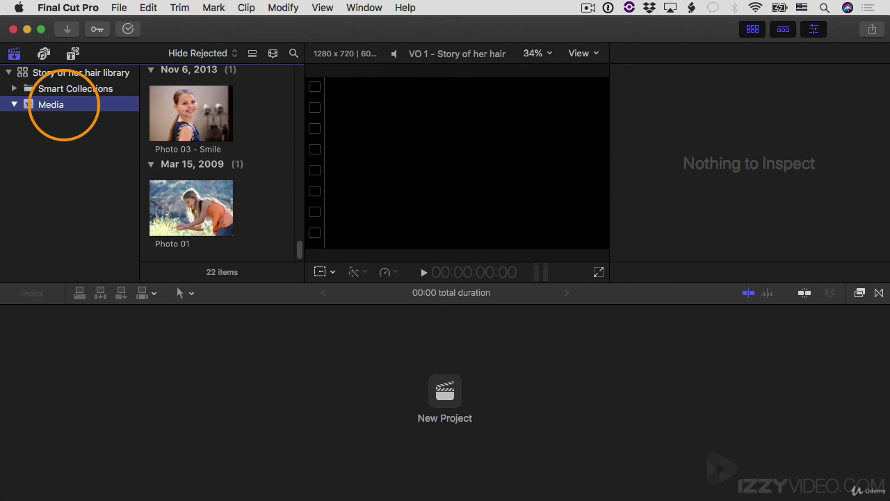
click(70, 74)
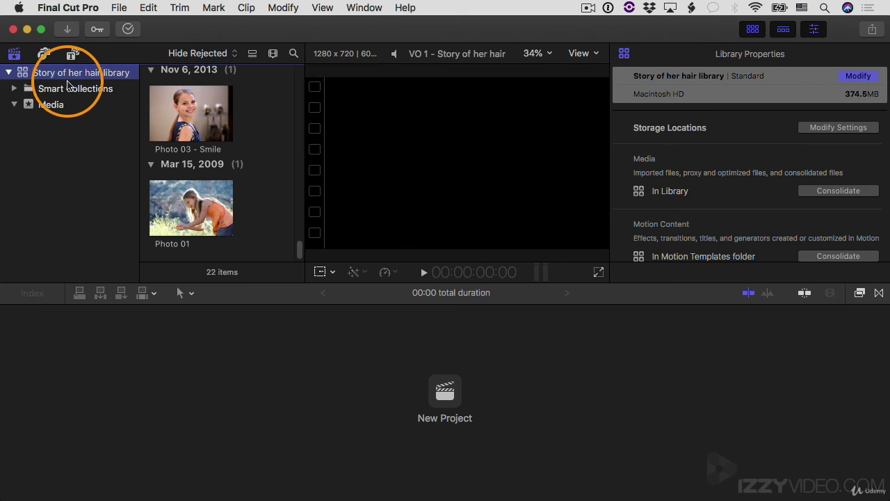
click(72, 74)
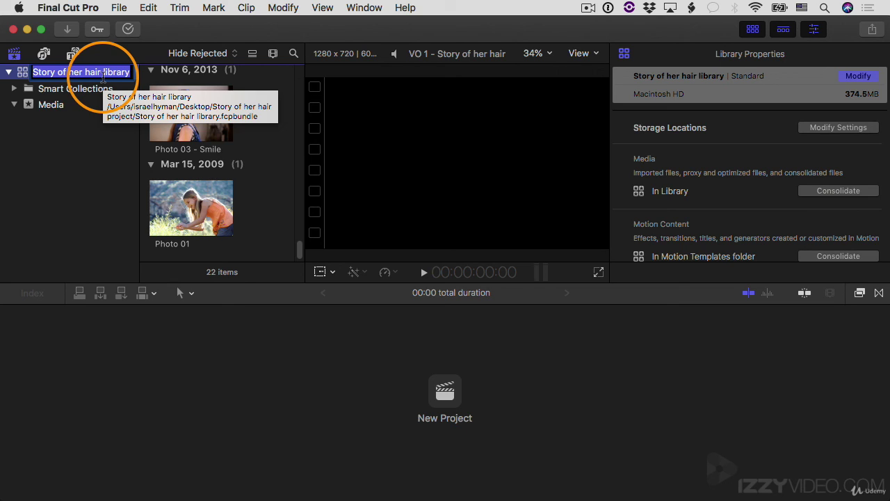
key(Escape)
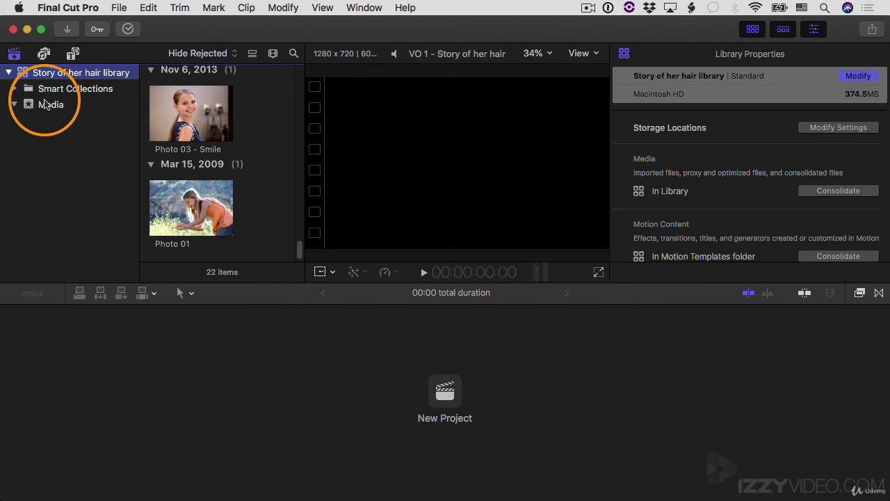
click(8, 73)
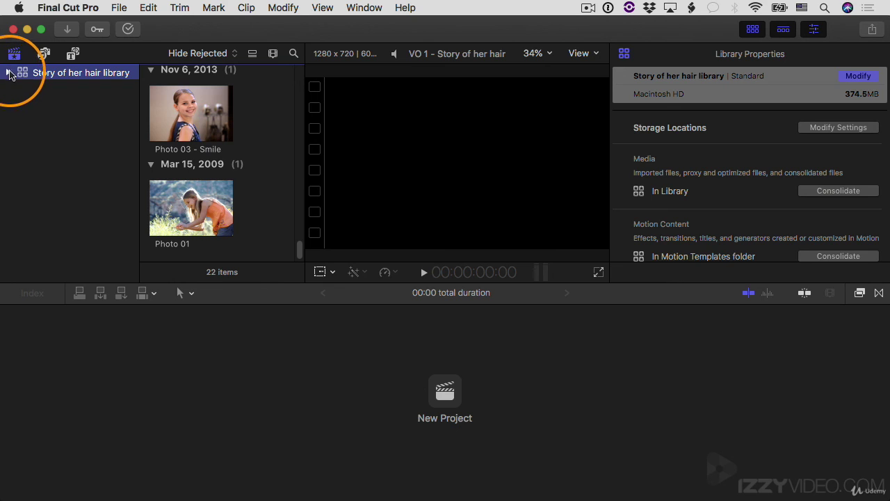
click(8, 73)
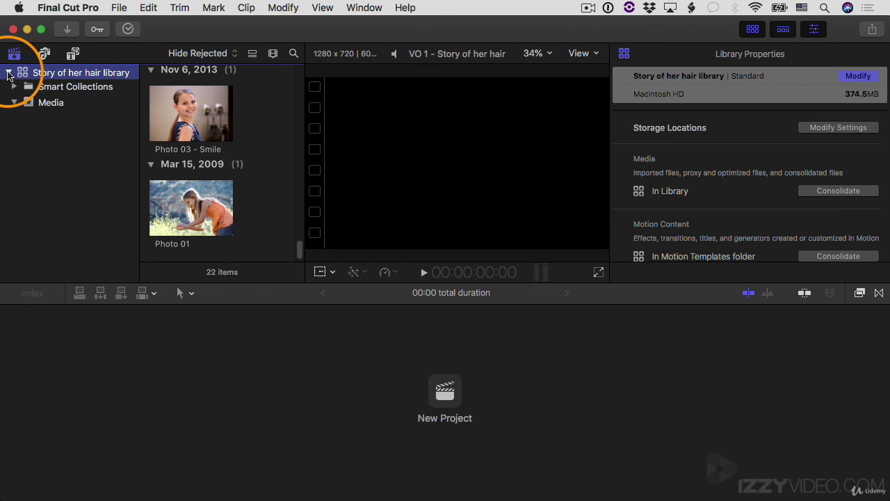
click(30, 106)
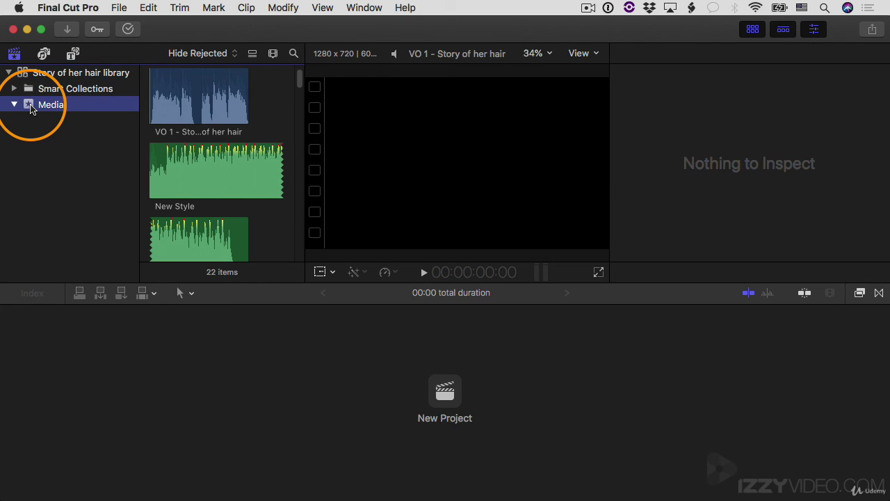